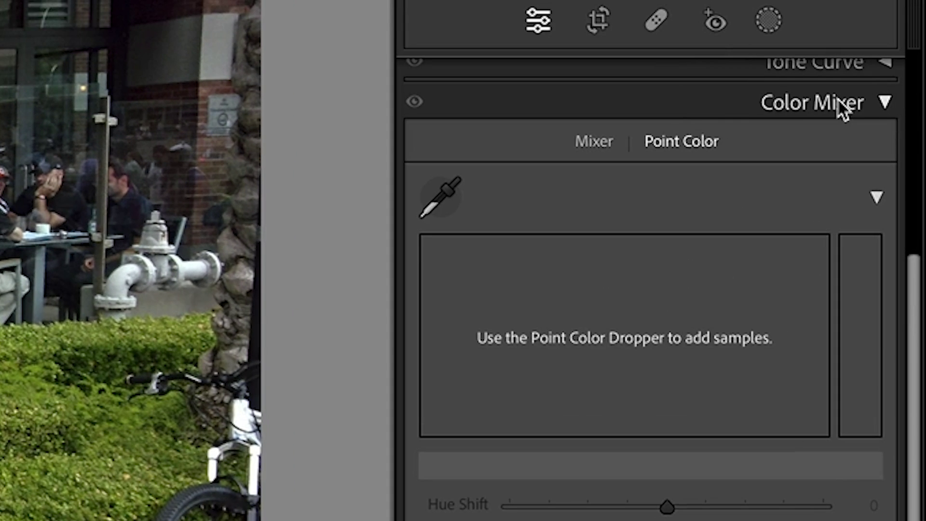
- Return the Color Mixer to Point Color and sample the green hedge with the dropper
{"action": "left_click", "coordinate": [591, 140]}
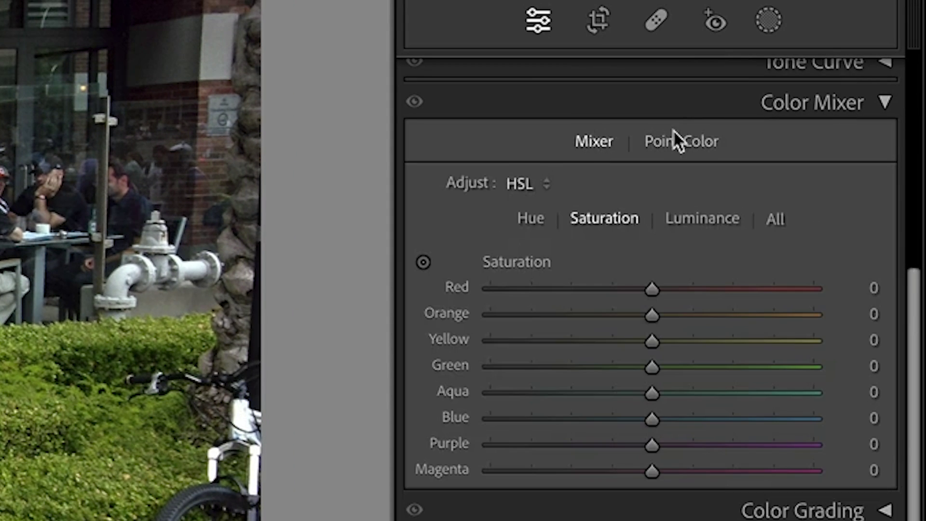
{"action": "left_click", "coordinate": [699, 145]}
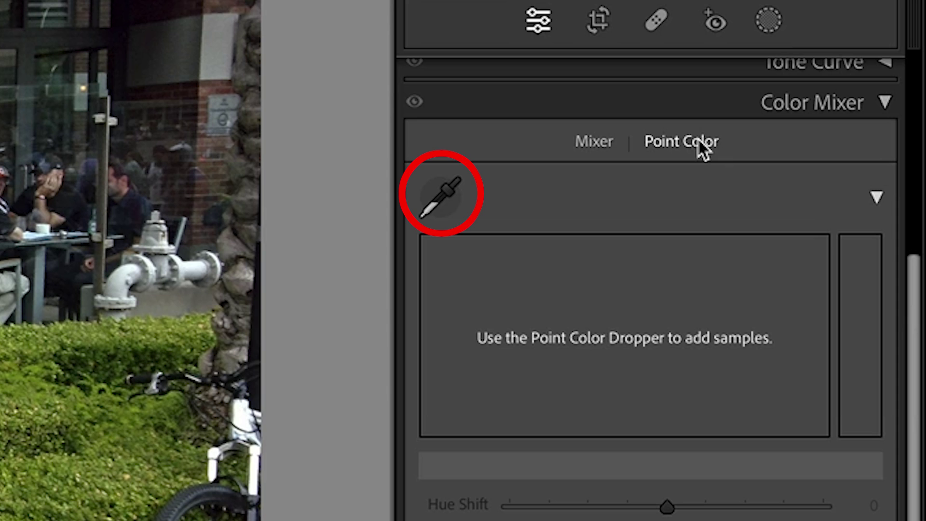
{"action": "left_click", "coordinate": [440, 203]}
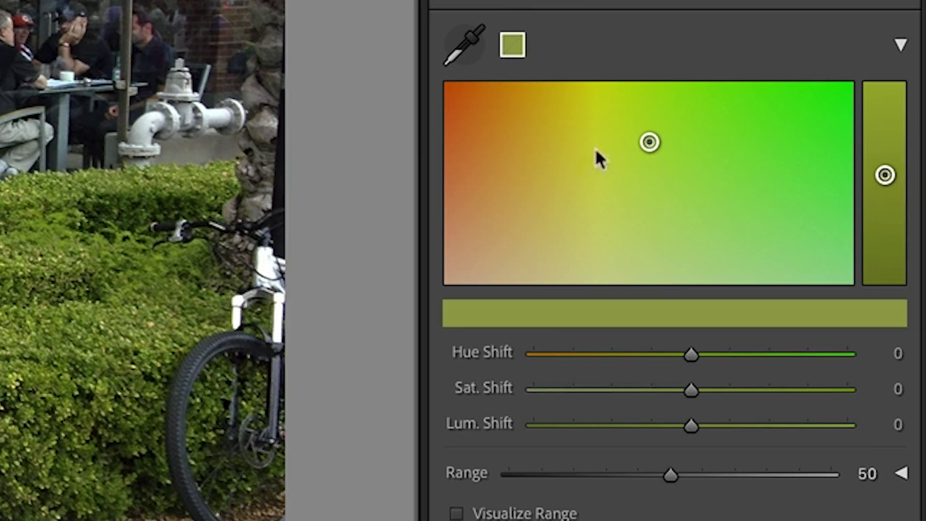
- Shift the hedge greens to about Hue -76 and Saturation +47, also tuning their luminance
{"action": "left_click_drag", "start_coordinate": [692, 350], "coordinate": [528, 359]}
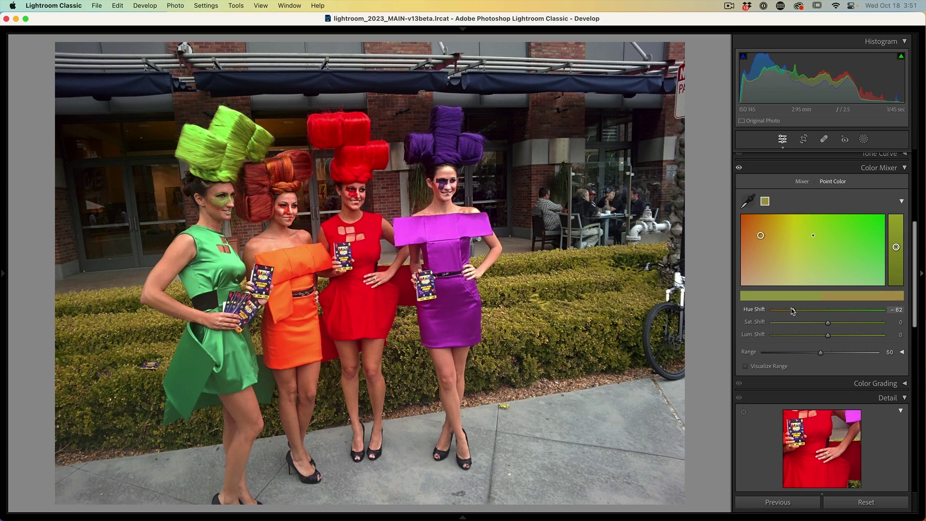
{"action": "left_click_drag", "start_coordinate": [772, 311], "coordinate": [841, 314]}
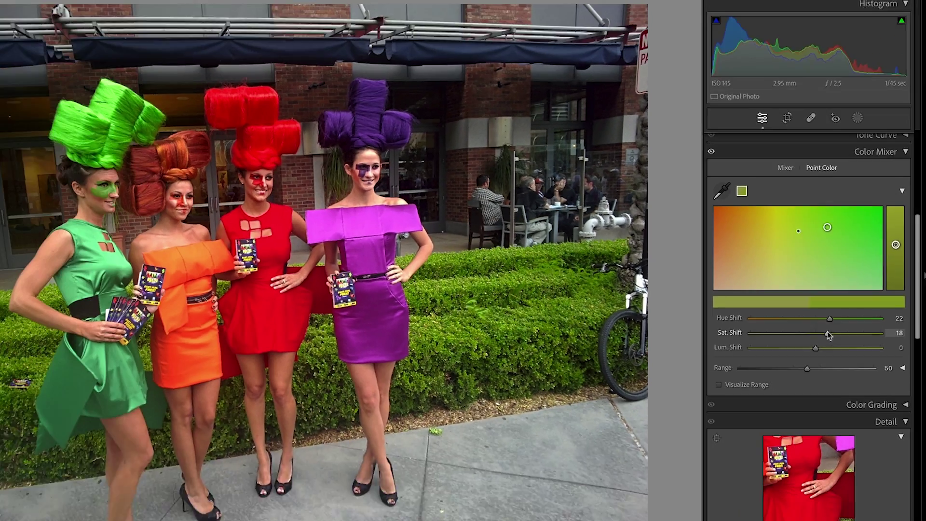
{"action": "mouse_move", "coordinate": [710, 424]}
{"action": "left_mouse_down"}
{"action": "mouse_move", "coordinate": [854, 323]}
{"action": "mouse_move", "coordinate": [768, 326]}
{"action": "mouse_move", "coordinate": [831, 328]}
{"action": "left_mouse_up"}
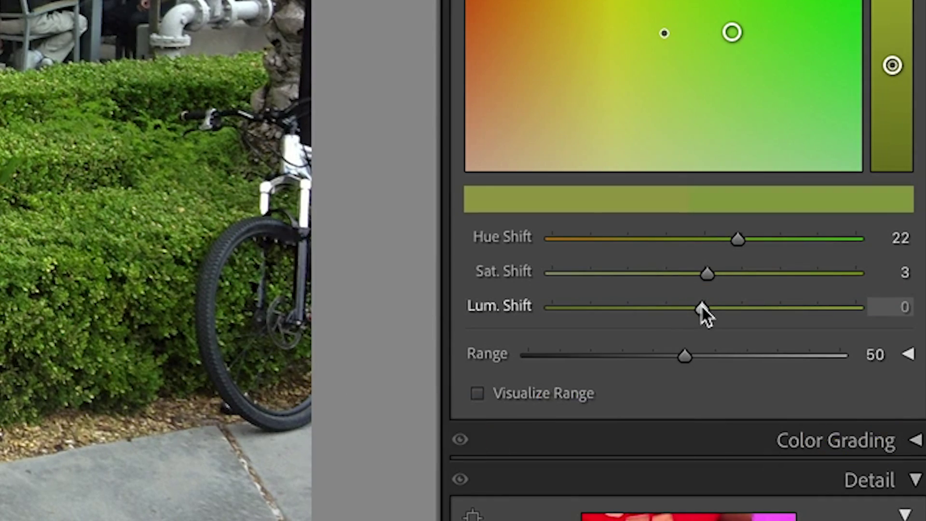
{"action": "mouse_move", "coordinate": [701, 308]}
{"action": "left_mouse_down"}
{"action": "mouse_move", "coordinate": [821, 337]}
{"action": "mouse_move", "coordinate": [778, 336]}
{"action": "mouse_move", "coordinate": [909, 334]}
{"action": "mouse_move", "coordinate": [755, 332]}
{"action": "left_mouse_up"}
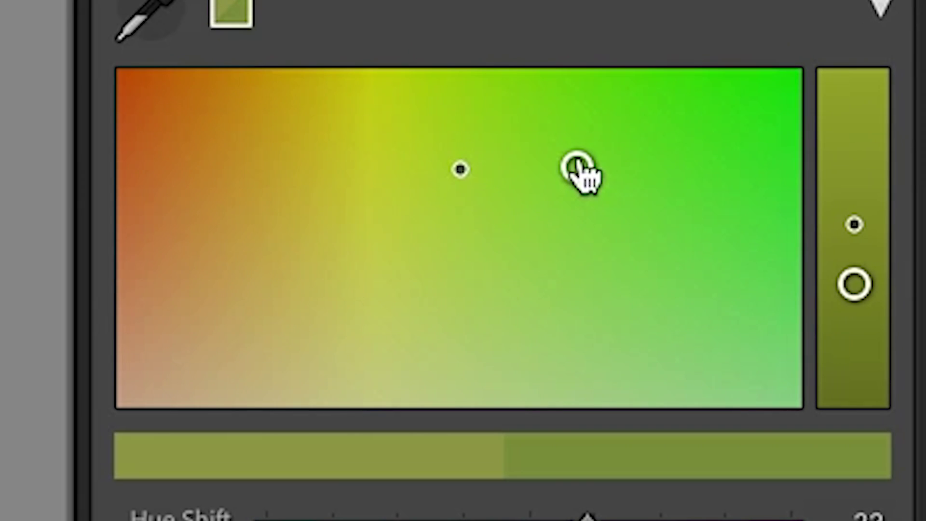
{"action": "left_click_drag", "start_coordinate": [582, 174], "coordinate": [578, 155]}
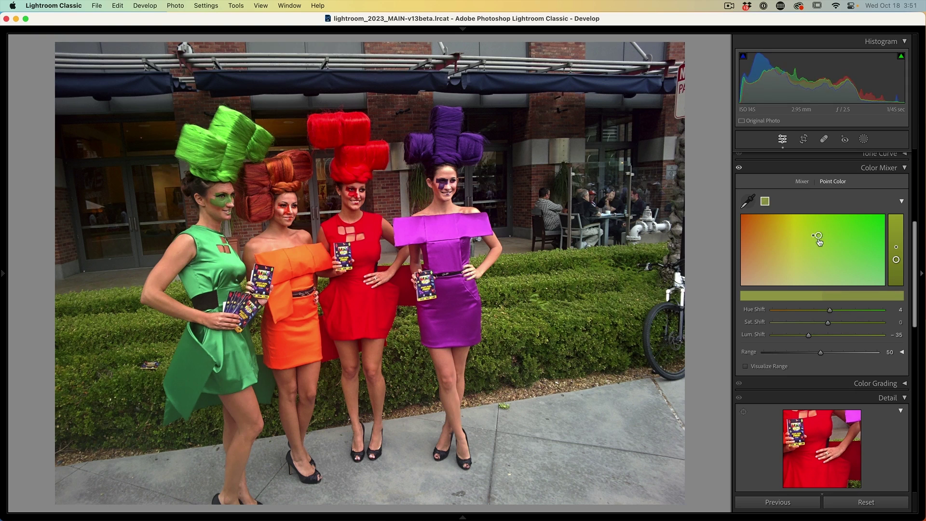
{"action": "mouse_move", "coordinate": [836, 240]}
{"action": "left_mouse_down"}
{"action": "mouse_move", "coordinate": [763, 231]}
{"action": "mouse_move", "coordinate": [738, 217]}
{"action": "mouse_move", "coordinate": [878, 265]}
{"action": "mouse_move", "coordinate": [753, 226]}
{"action": "left_mouse_up"}
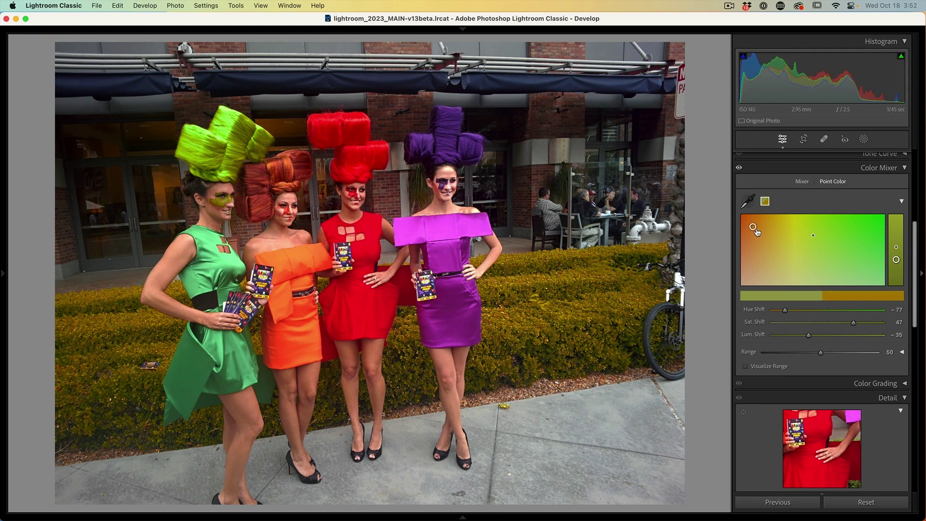
{"action": "left_click_drag", "start_coordinate": [896, 260], "coordinate": [896, 247]}
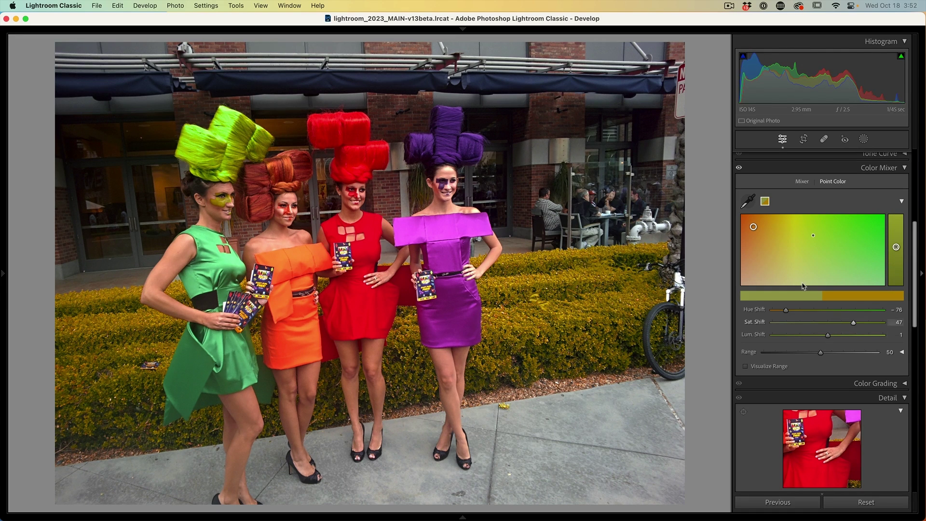
- Alt-drag Hue Shift to preview affected areas, easing the yellow shift to about -44
{"action": "key", "text": "alt"}
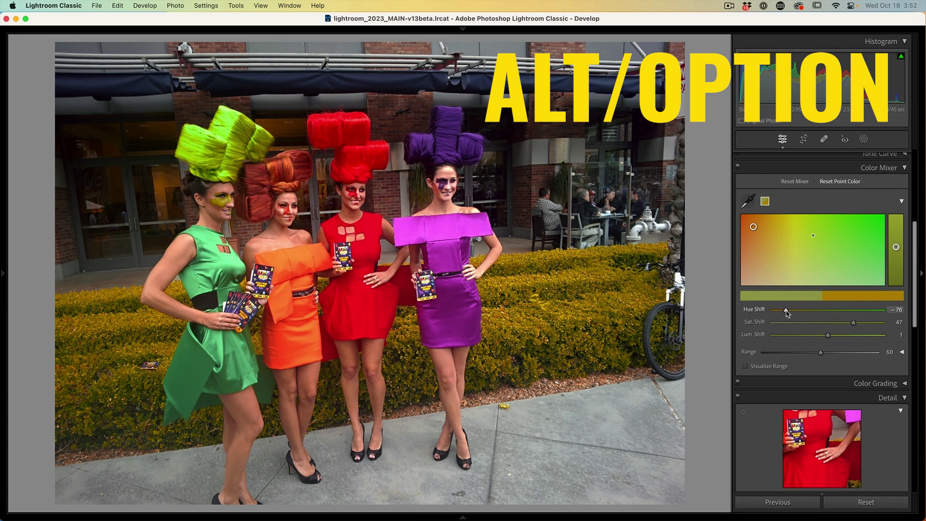
{"action": "left_click_drag", "start_coordinate": [786, 313], "coordinate": [793, 312]}
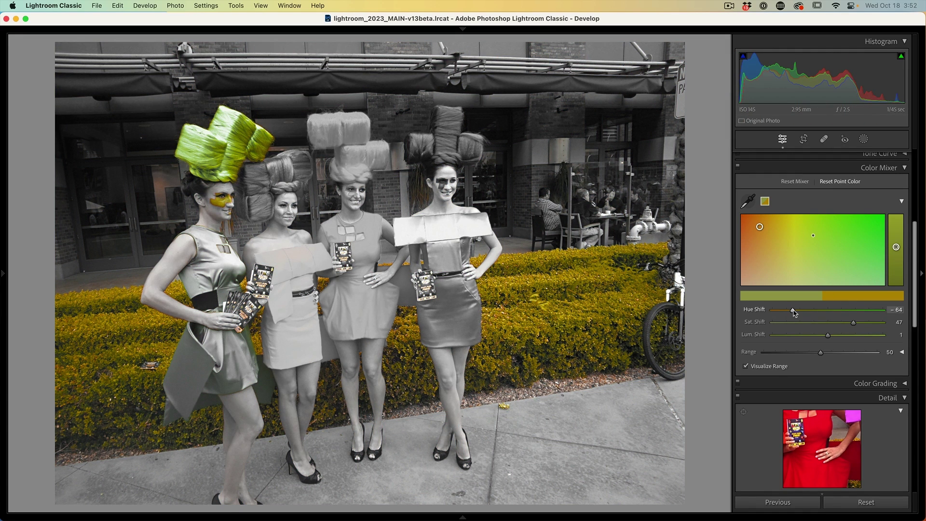
{"action": "left_click_drag", "start_coordinate": [793, 313], "coordinate": [791, 310]}
{"action": "left_click_drag", "start_coordinate": [792, 310], "coordinate": [795, 308]}
{"action": "key", "text": "alt"}
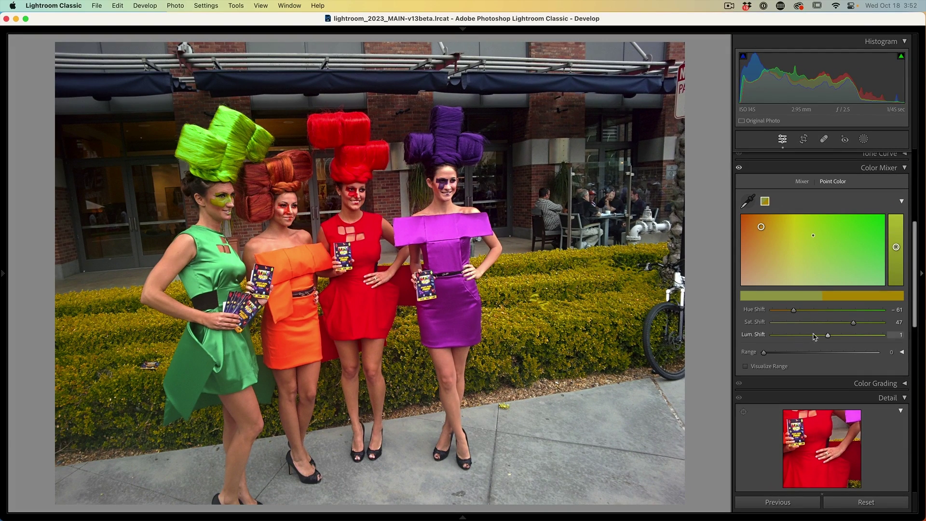
{"action": "left_click_drag", "start_coordinate": [795, 313], "coordinate": [800, 316]}
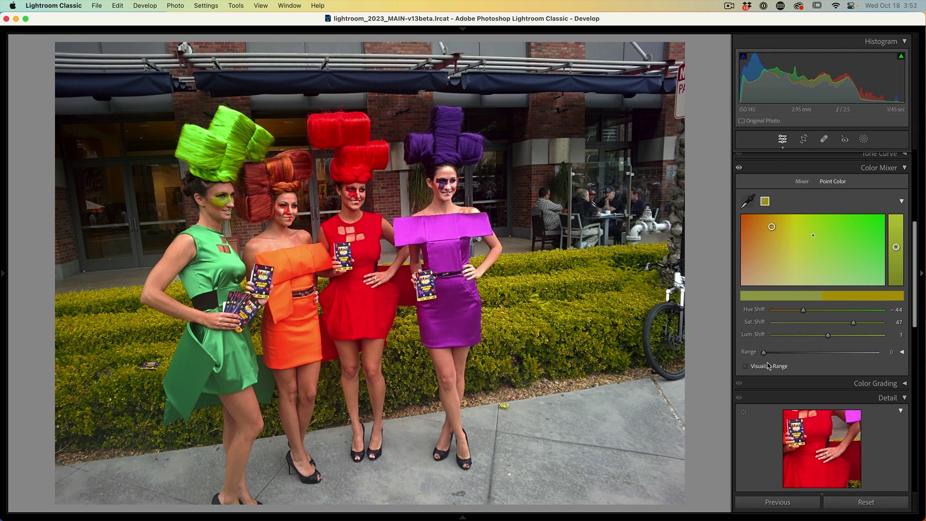
- Turn on Visualize Range, narrow the Range to 0, and reveal the detailed ranges
{"action": "left_click", "coordinate": [764, 368]}
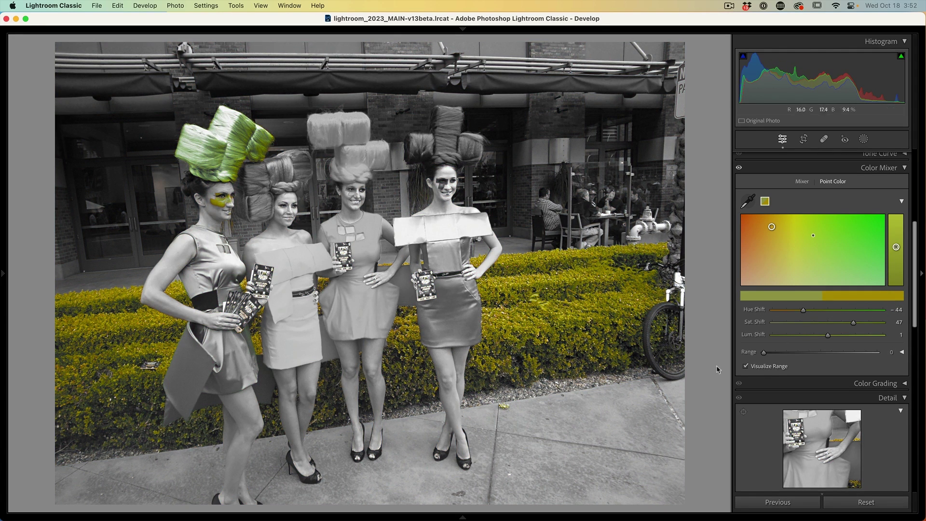
{"action": "left_click_drag", "start_coordinate": [765, 353], "coordinate": [824, 356]}
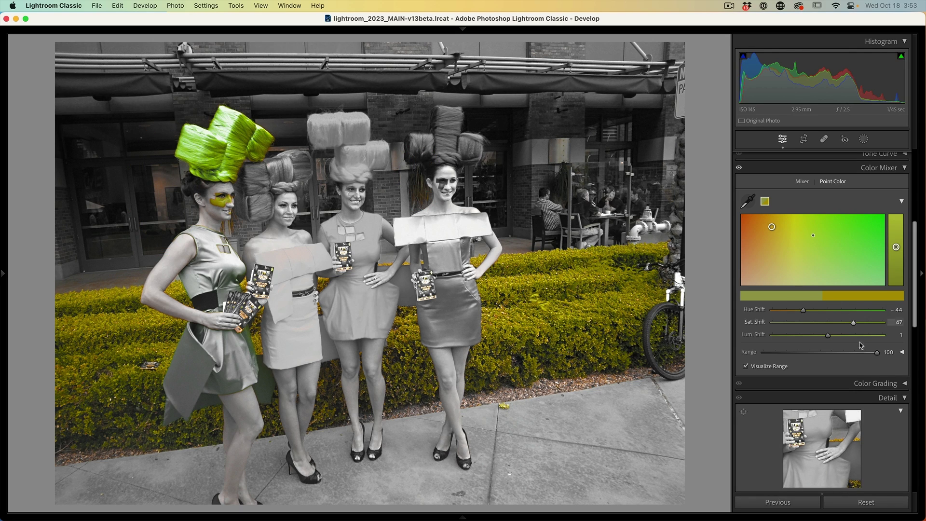
{"action": "left_click_drag", "start_coordinate": [876, 353], "coordinate": [736, 354]}
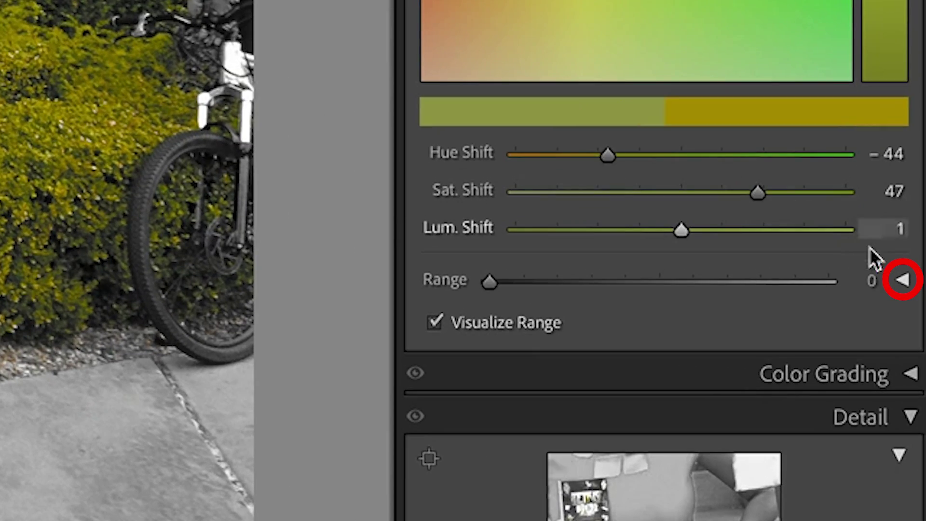
{"action": "left_click", "coordinate": [904, 281]}
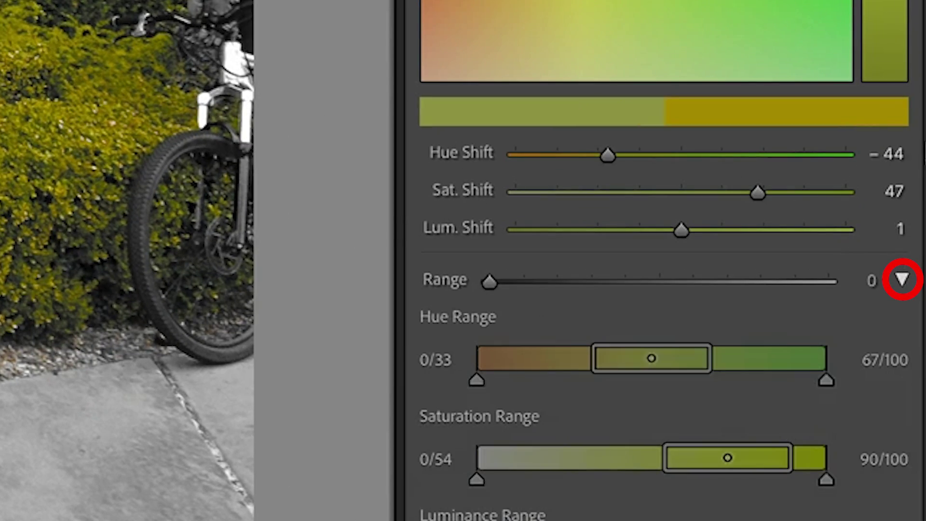
{"action": "scroll", "coordinate": [692, 176], "scroll_direction": "down", "scroll_amount": 2}
{"action": "scroll", "coordinate": [692, 176], "scroll_direction": "down", "scroll_amount": 3}
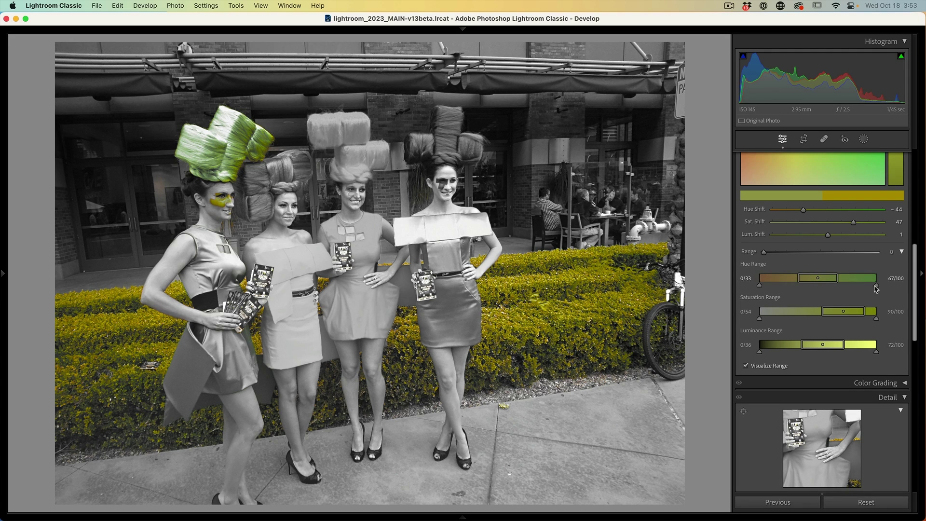
- Restrict the hedge's hue, saturation and luminance ranges to exclude the hat, then restore full colour
{"action": "mouse_move", "coordinate": [874, 288]}
{"action": "left_mouse_down"}
{"action": "mouse_move", "coordinate": [862, 288]}
{"action": "mouse_move", "coordinate": [875, 284]}
{"action": "left_mouse_up"}
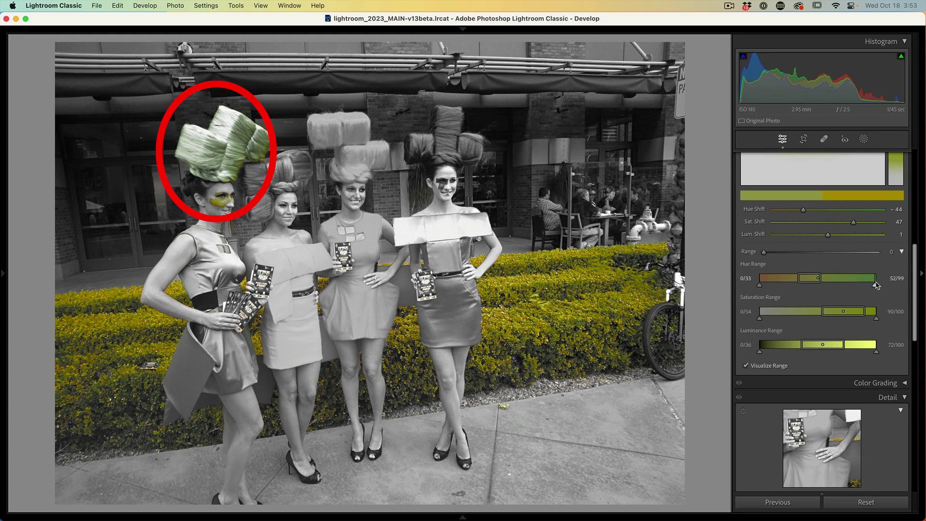
{"action": "left_click_drag", "start_coordinate": [850, 284], "coordinate": [803, 280]}
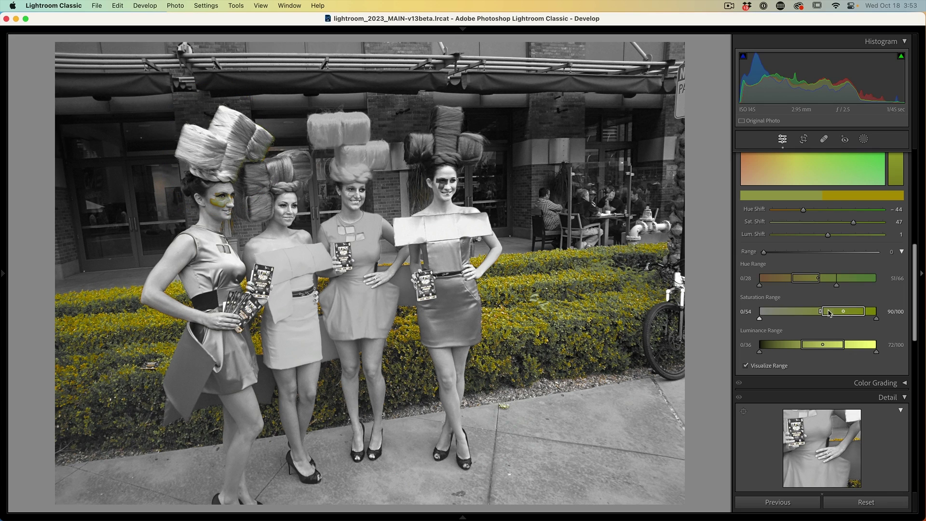
{"action": "left_click_drag", "start_coordinate": [819, 313], "coordinate": [791, 312]}
{"action": "mouse_move", "coordinate": [866, 313]}
{"action": "left_mouse_down"}
{"action": "mouse_move", "coordinate": [836, 316]}
{"action": "mouse_move", "coordinate": [851, 346]}
{"action": "left_mouse_up"}
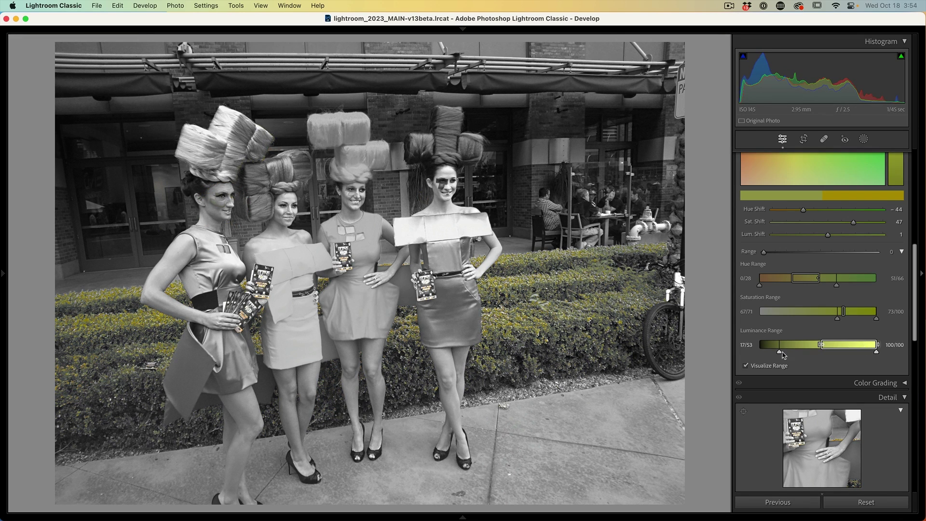
{"action": "left_click_drag", "start_coordinate": [779, 354], "coordinate": [752, 352]}
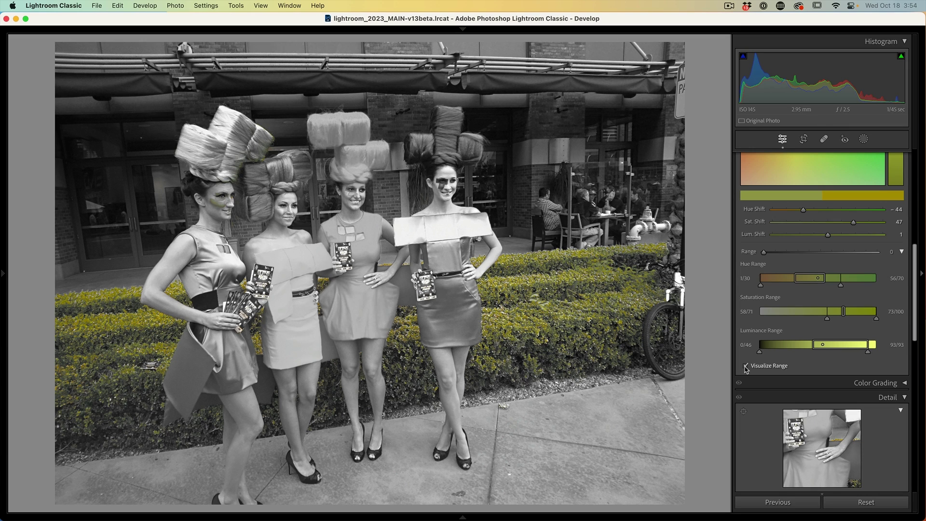
{"action": "left_click", "coordinate": [745, 366]}
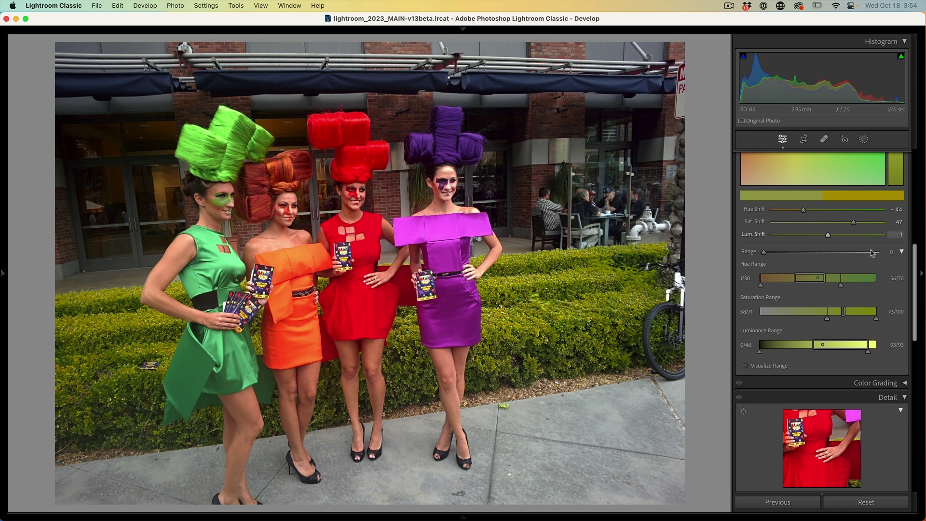
{"action": "scroll", "coordinate": [916, 259], "scroll_direction": "up", "scroll_amount": 5}
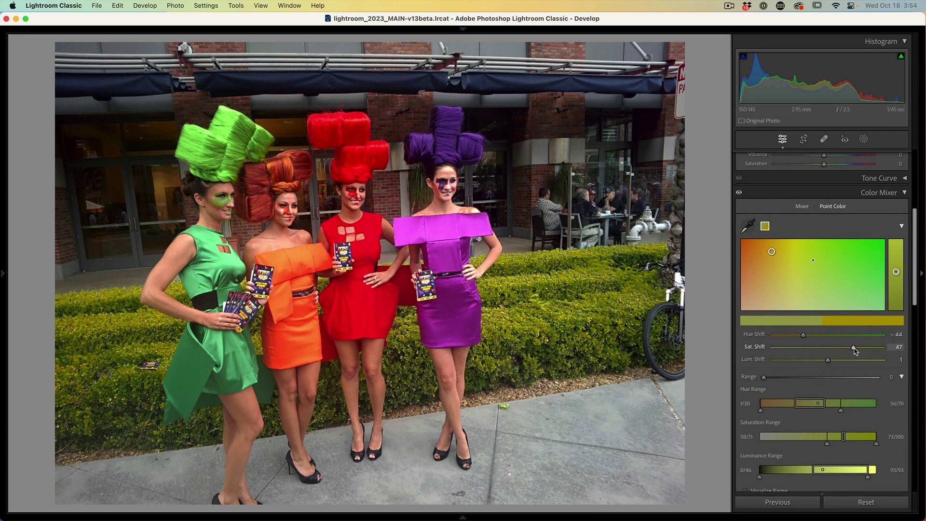
- Lower the hedge's Saturation Shift to 33 and set its Hue Shift to 39
{"action": "left_click_drag", "start_coordinate": [854, 350], "coordinate": [845, 347]}
{"action": "mouse_move", "coordinate": [802, 335]}
{"action": "left_mouse_down"}
{"action": "mouse_move", "coordinate": [864, 339]}
{"action": "mouse_move", "coordinate": [771, 343]}
{"action": "mouse_move", "coordinate": [807, 344]}
{"action": "left_mouse_up"}
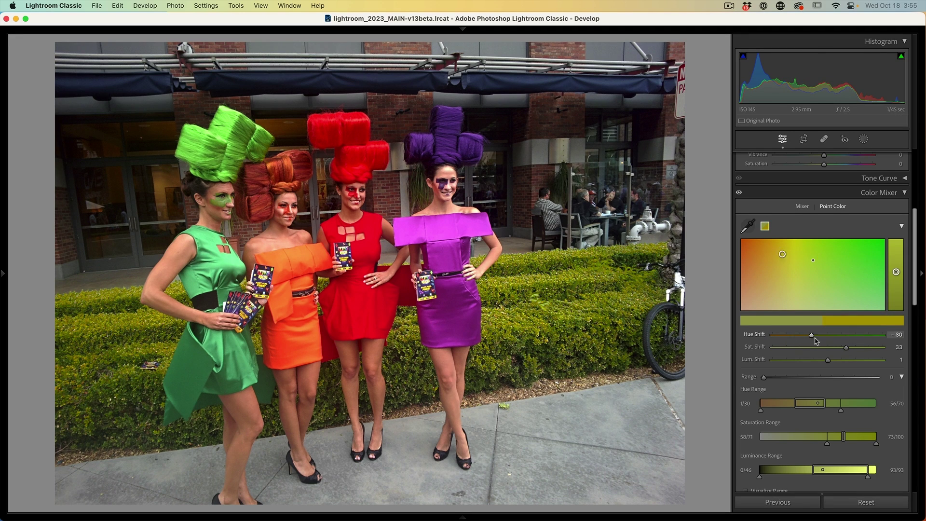
{"action": "left_click_drag", "start_coordinate": [806, 345], "coordinate": [848, 339]}
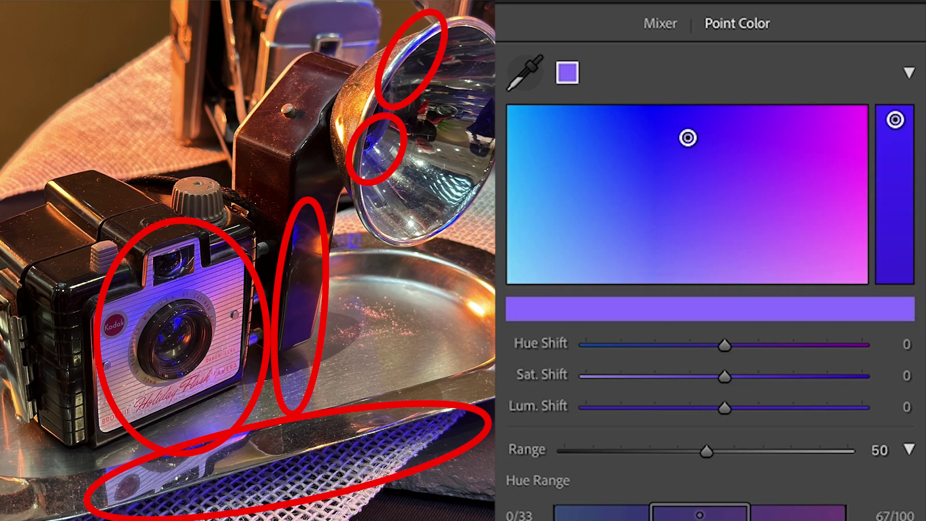
- Set the purple sample's Range to 69 and preview it with Visualize Range
{"action": "left_click", "coordinate": [910, 449]}
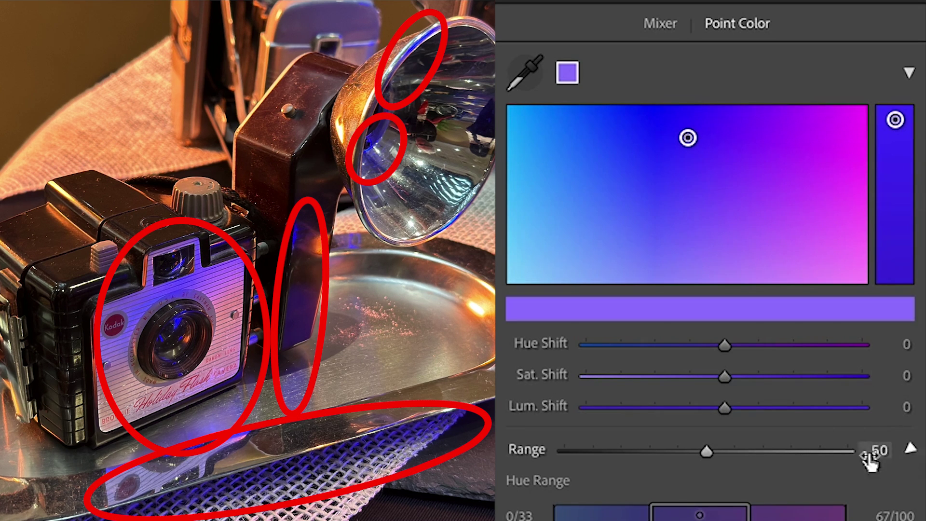
{"action": "mouse_move", "coordinate": [707, 451]}
{"action": "left_mouse_down"}
{"action": "mouse_move", "coordinate": [828, 456]}
{"action": "mouse_move", "coordinate": [630, 448]}
{"action": "mouse_move", "coordinate": [733, 444]}
{"action": "mouse_move", "coordinate": [667, 445]}
{"action": "mouse_move", "coordinate": [712, 452]}
{"action": "mouse_move", "coordinate": [704, 450]}
{"action": "left_mouse_up"}
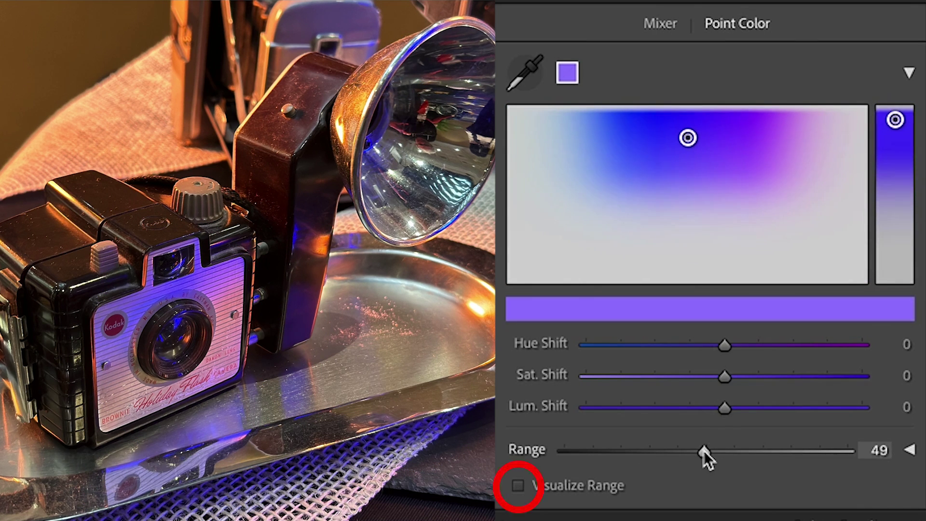
{"action": "left_click", "coordinate": [518, 484]}
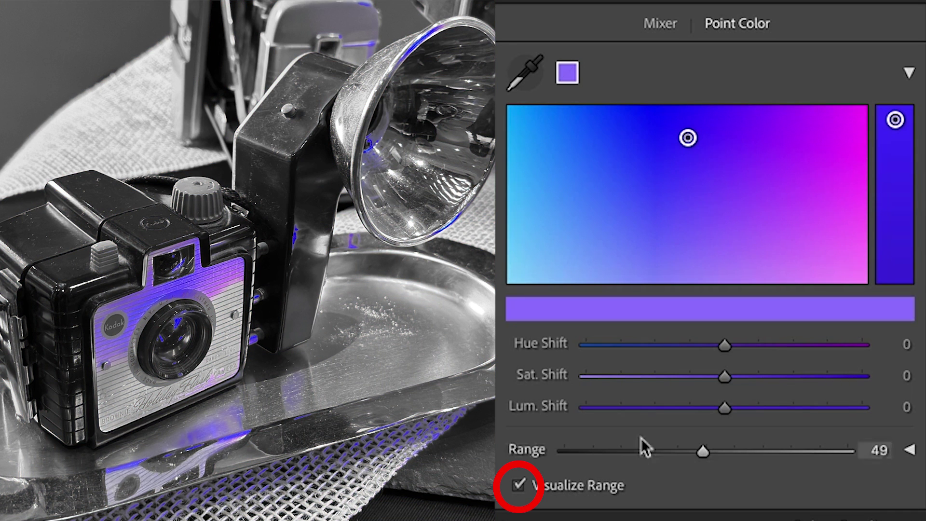
{"action": "mouse_move", "coordinate": [703, 448]}
{"action": "left_mouse_down"}
{"action": "mouse_move", "coordinate": [863, 446]}
{"action": "mouse_move", "coordinate": [611, 452]}
{"action": "mouse_move", "coordinate": [592, 444]}
{"action": "mouse_move", "coordinate": [846, 458]}
{"action": "mouse_move", "coordinate": [635, 454]}
{"action": "mouse_move", "coordinate": [852, 449]}
{"action": "mouse_move", "coordinate": [646, 444]}
{"action": "mouse_move", "coordinate": [771, 451]}
{"action": "mouse_move", "coordinate": [761, 452]}
{"action": "left_mouse_up"}
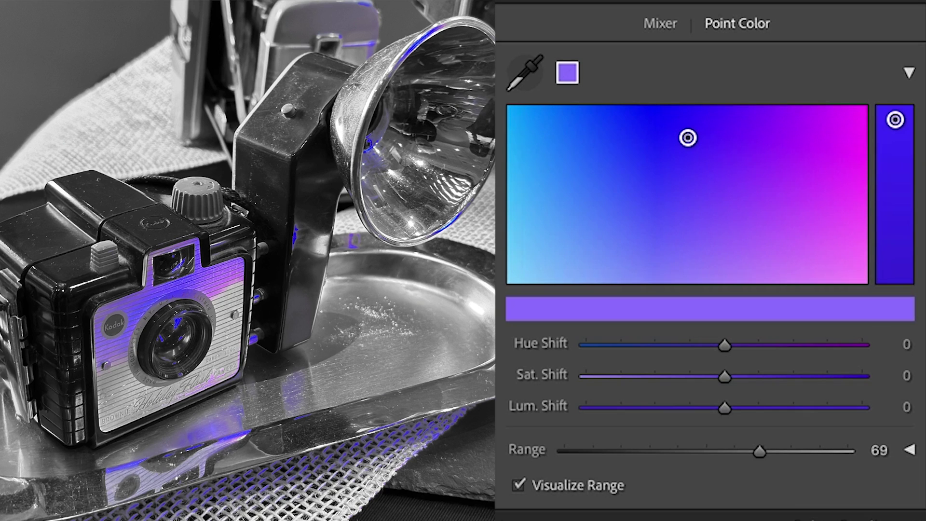
{"action": "left_click", "coordinate": [909, 448]}
{"action": "scroll", "coordinate": [709, 289], "scroll_direction": "down", "scroll_amount": 5}
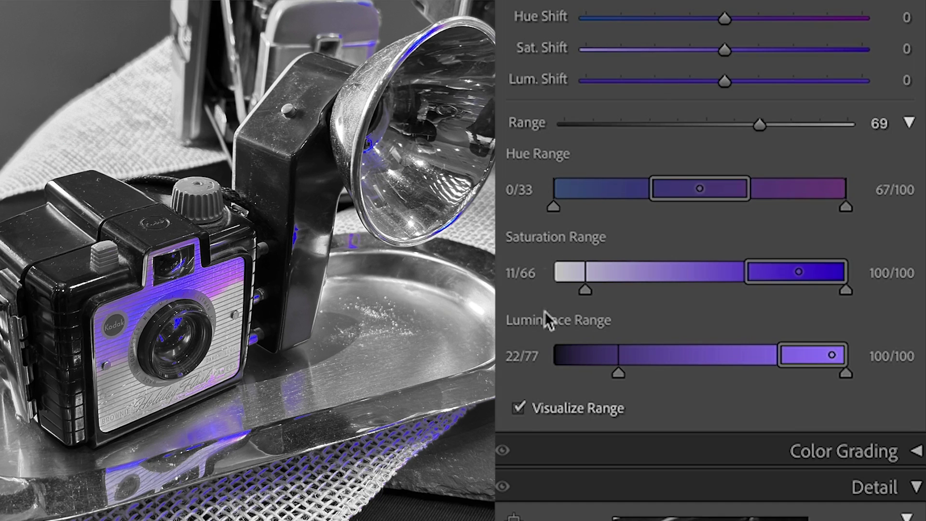
- Alt-drag the purple sample's Range to 86, then turn Visualize Range back on
{"action": "left_click", "coordinate": [518, 409]}
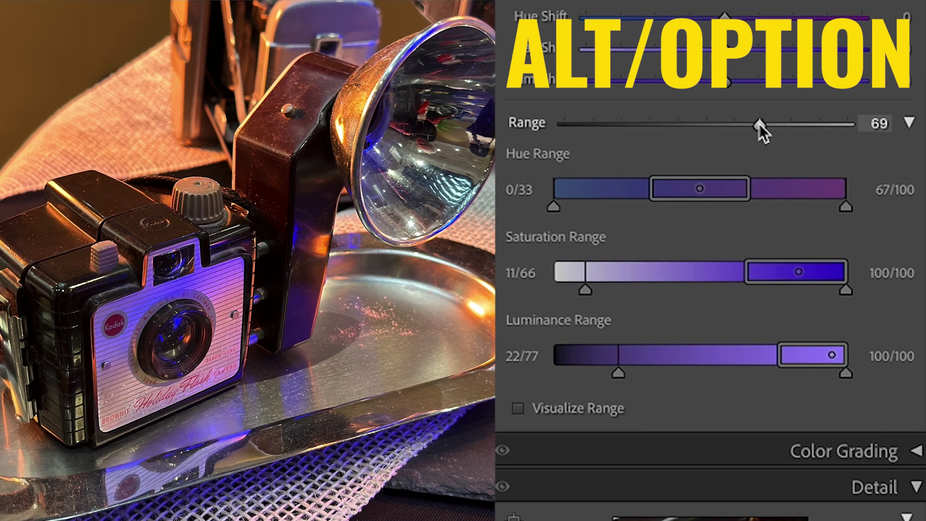
{"action": "key", "text": "alt"}
{"action": "left_click_drag", "start_coordinate": [759, 124], "coordinate": [820, 124]}
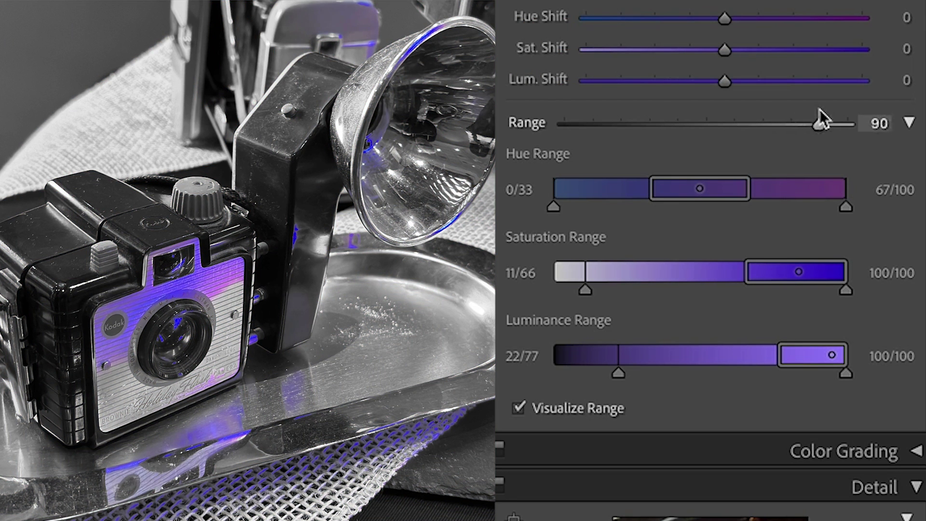
{"action": "left_click_drag", "start_coordinate": [819, 124], "coordinate": [807, 123]}
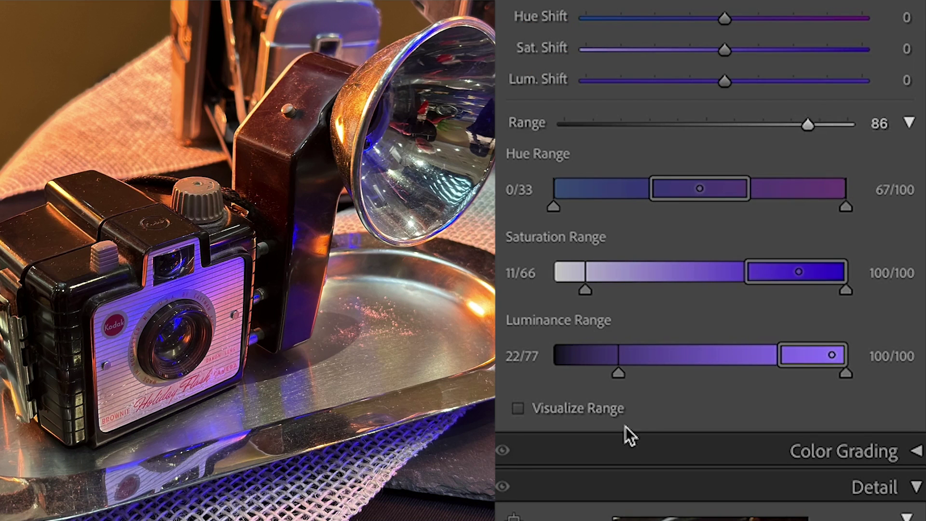
{"action": "left_click", "coordinate": [592, 408]}
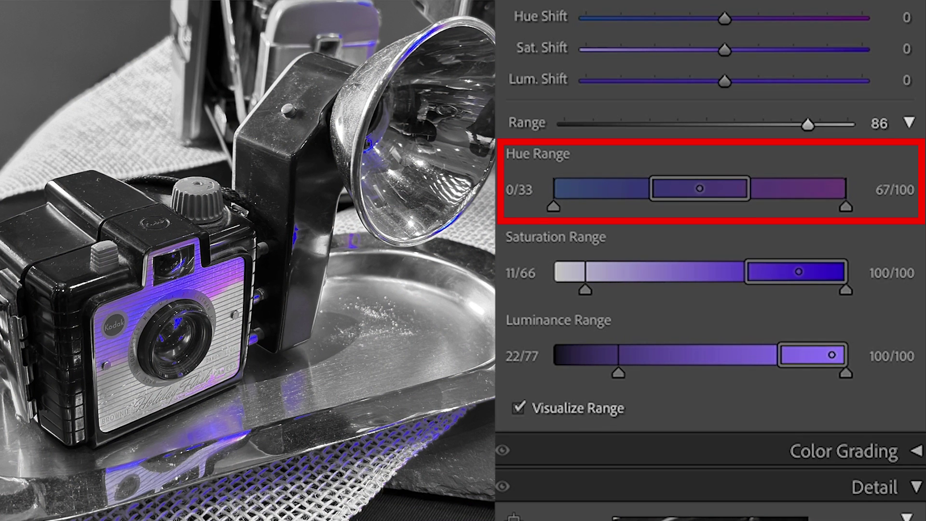
- Drag the purple Hue Range edges and falloffs out to 0/13 and 82/100
{"action": "left_click", "coordinate": [518, 409]}
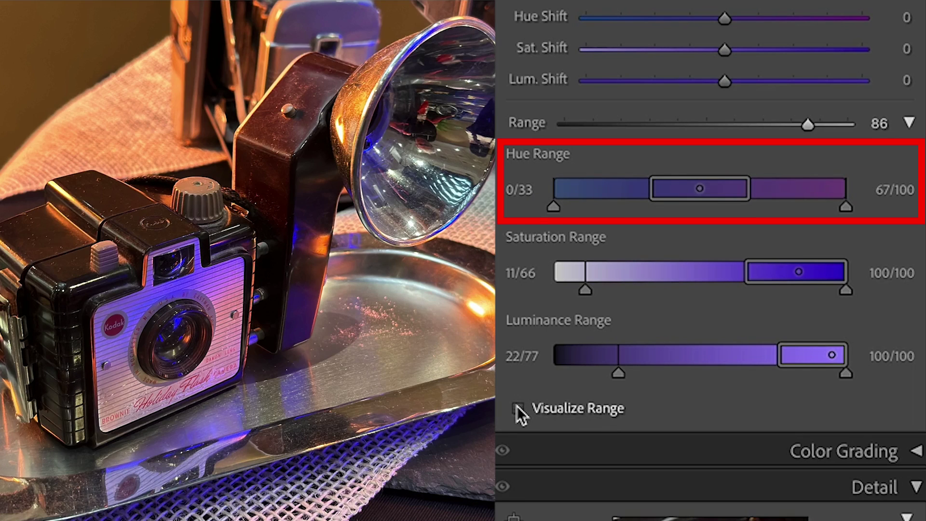
{"action": "left_click", "coordinate": [517, 407]}
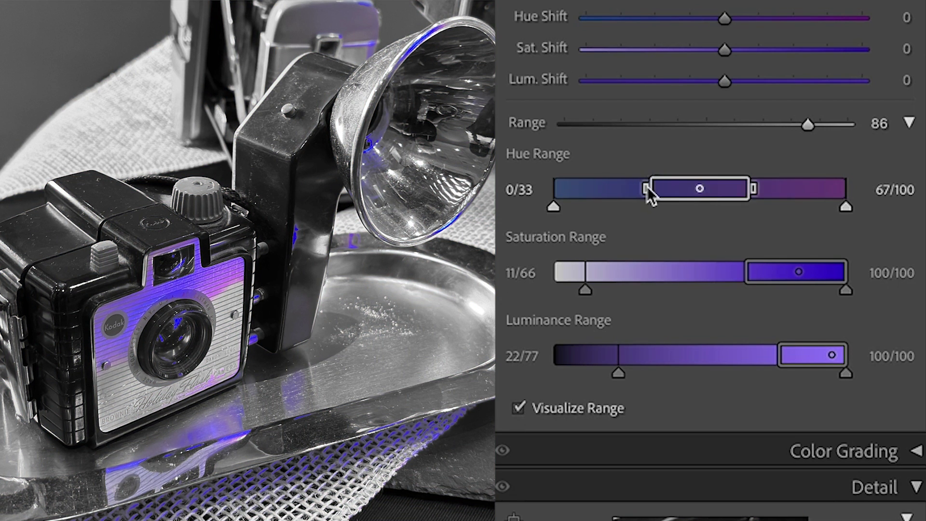
{"action": "mouse_move", "coordinate": [645, 185]}
{"action": "left_mouse_down"}
{"action": "mouse_move", "coordinate": [557, 183]}
{"action": "mouse_move", "coordinate": [616, 187]}
{"action": "mouse_move", "coordinate": [586, 186]}
{"action": "left_mouse_up"}
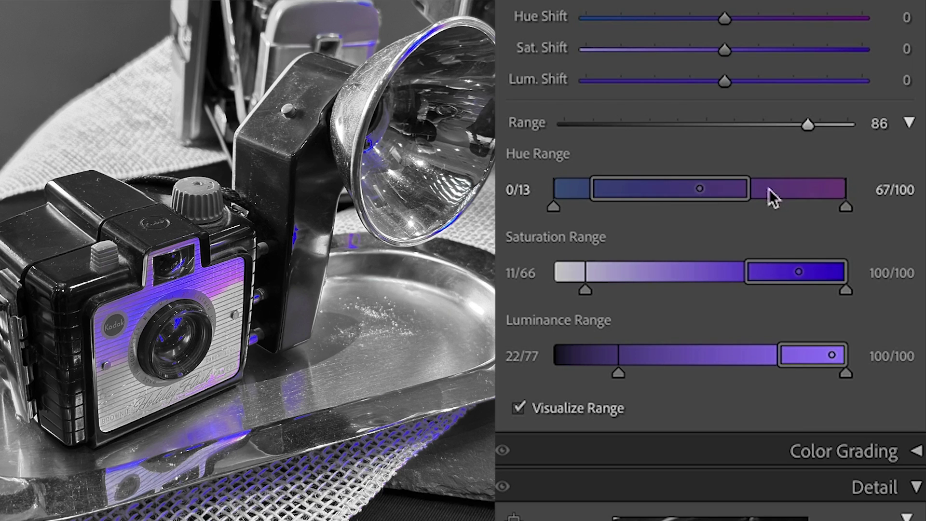
{"action": "mouse_move", "coordinate": [749, 190]}
{"action": "left_mouse_down"}
{"action": "mouse_move", "coordinate": [834, 191]}
{"action": "mouse_move", "coordinate": [745, 193]}
{"action": "mouse_move", "coordinate": [802, 193]}
{"action": "left_mouse_up"}
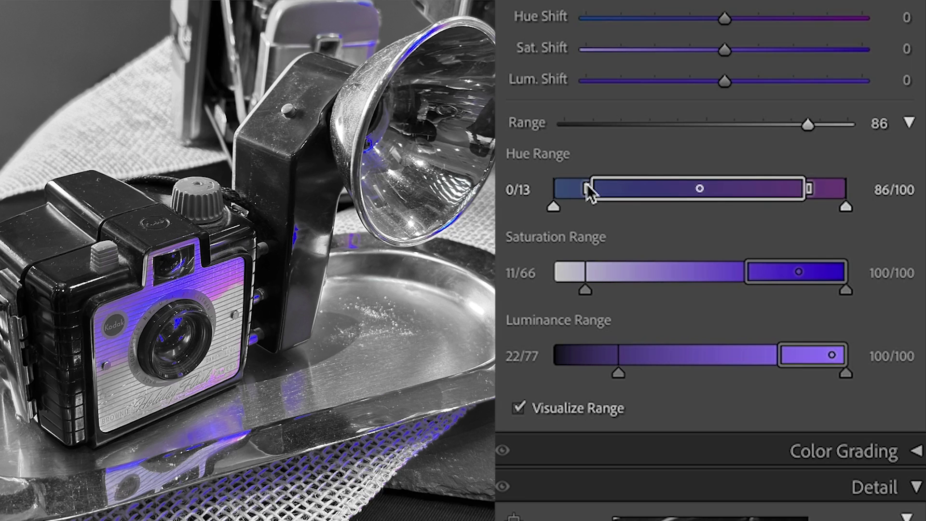
{"action": "mouse_move", "coordinate": [553, 208]}
{"action": "left_mouse_down"}
{"action": "mouse_move", "coordinate": [567, 210]}
{"action": "mouse_move", "coordinate": [550, 203]}
{"action": "left_mouse_up"}
{"action": "left_click_drag", "start_coordinate": [805, 206], "coordinate": [793, 211]}
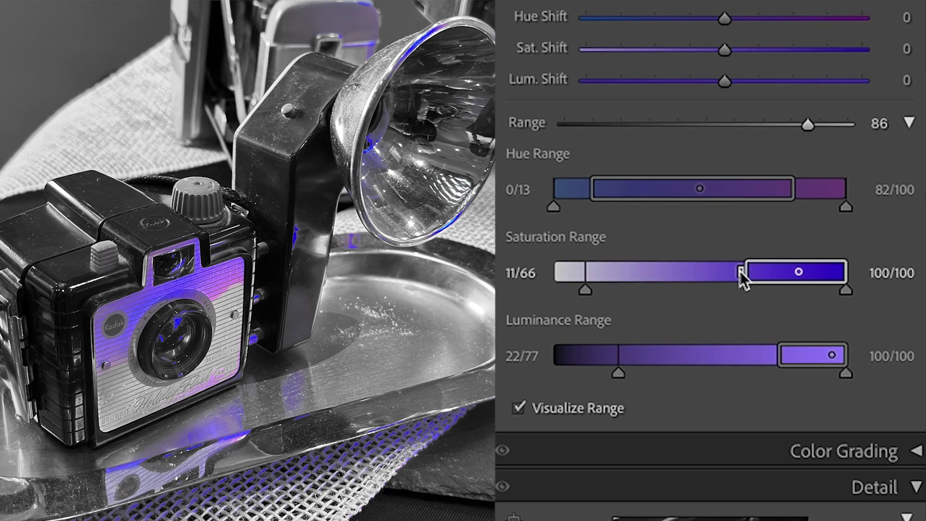
- Move the saturation range start to 0/37 and the luminance range start to 0/29
{"action": "left_click_drag", "start_coordinate": [741, 275], "coordinate": [581, 270]}
{"action": "mouse_move", "coordinate": [516, 269]}
{"action": "left_mouse_down"}
{"action": "mouse_move", "coordinate": [767, 277]}
{"action": "mouse_move", "coordinate": [661, 274]}
{"action": "left_mouse_up"}
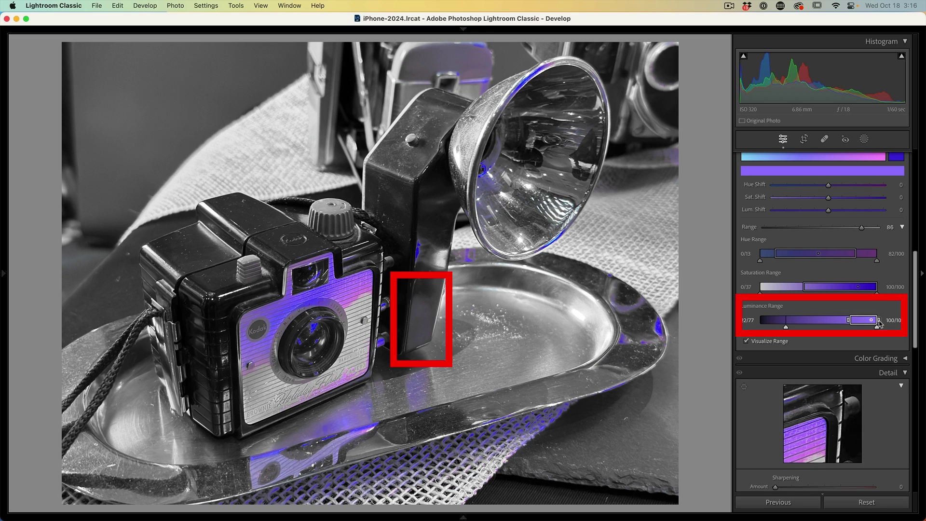
{"action": "mouse_move", "coordinate": [862, 322]}
{"action": "left_mouse_down"}
{"action": "mouse_move", "coordinate": [760, 324]}
{"action": "mouse_move", "coordinate": [868, 325]}
{"action": "left_mouse_up"}
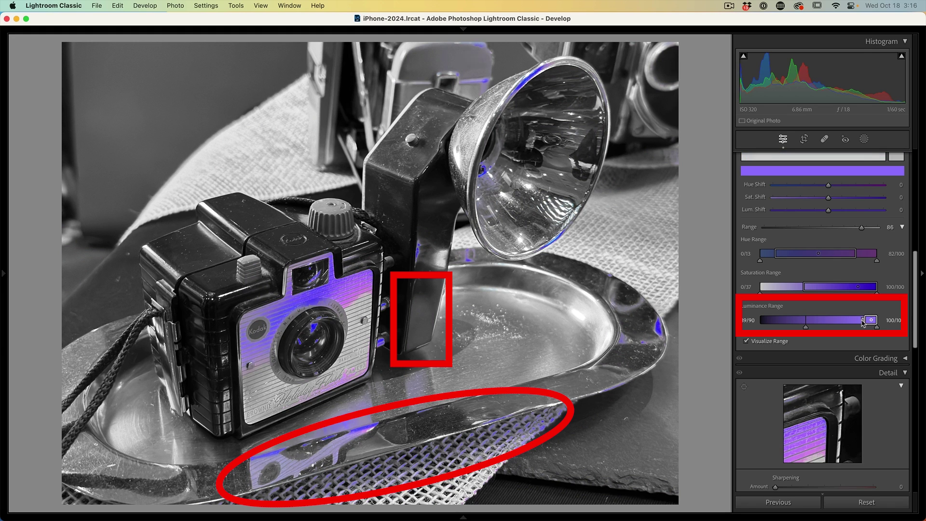
{"action": "left_click_drag", "start_coordinate": [871, 321], "coordinate": [792, 323]}
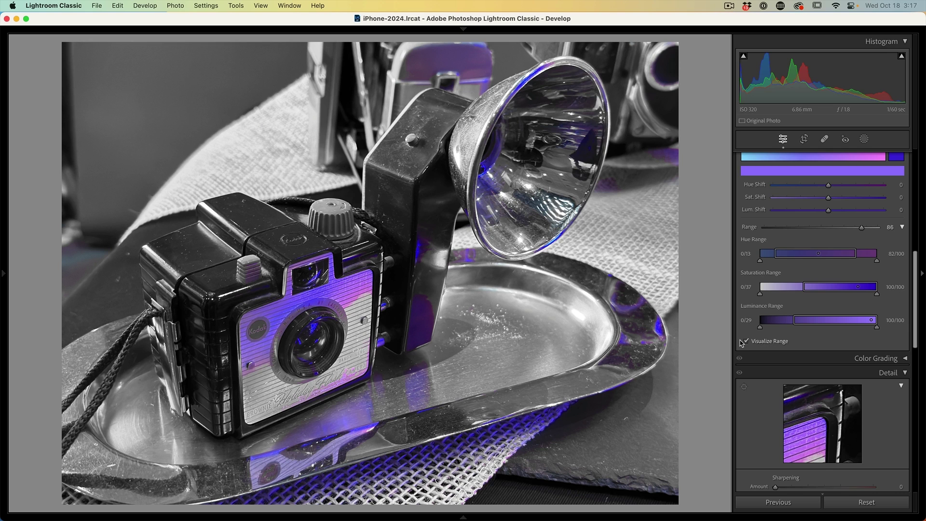
- Turn off Visualize Range, set the purple Sat. Shift to -99, and compare against Before
{"action": "left_click", "coordinate": [745, 342]}
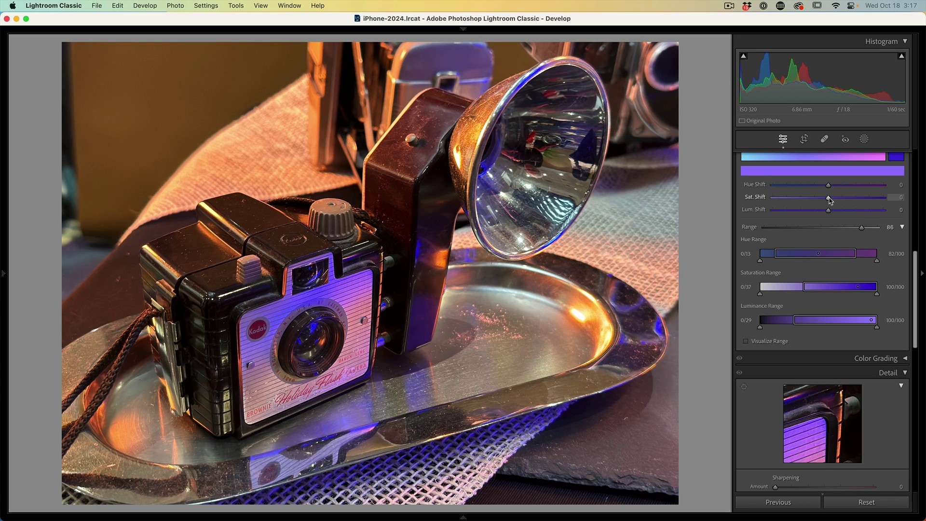
{"action": "left_click_drag", "start_coordinate": [828, 200], "coordinate": [766, 199]}
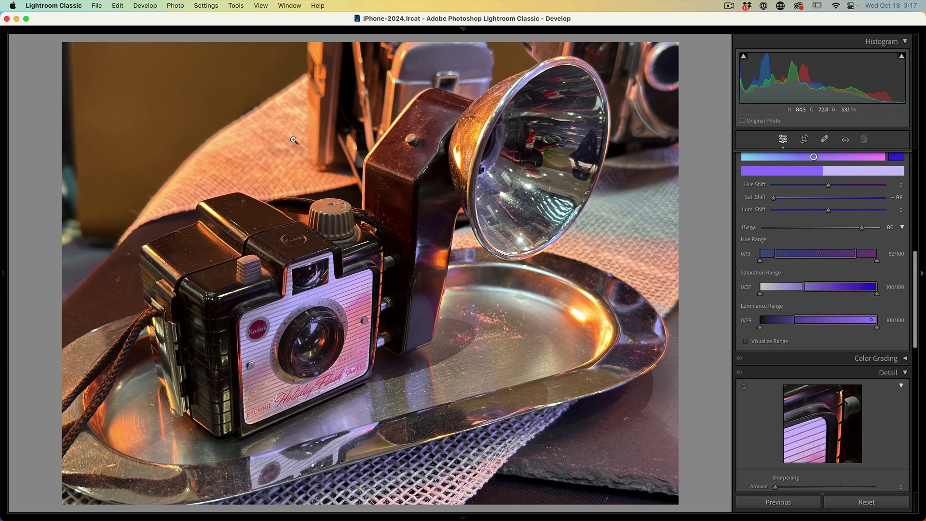
{"action": "key", "text": "backslash"}
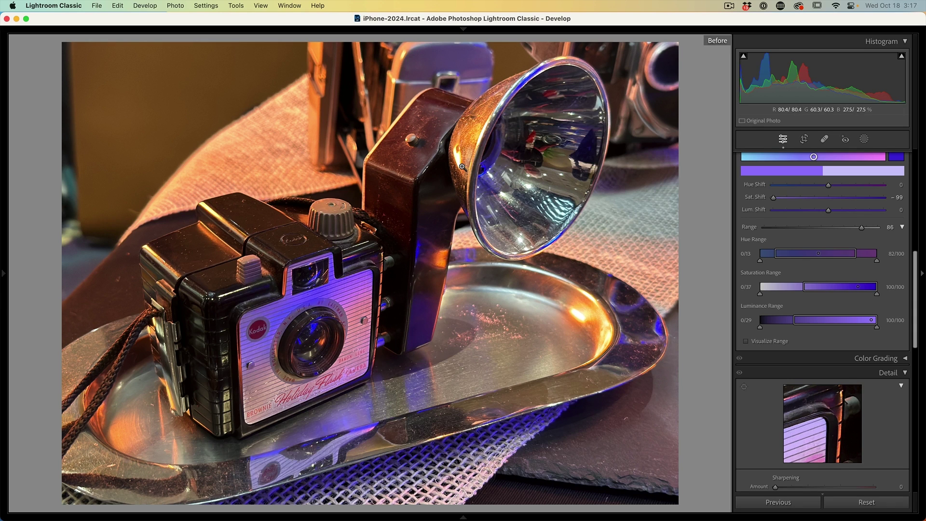
{"action": "key", "text": "backslash"}
{"action": "key", "text": "backslash"}
{"action": "key", "text": "backslash"}
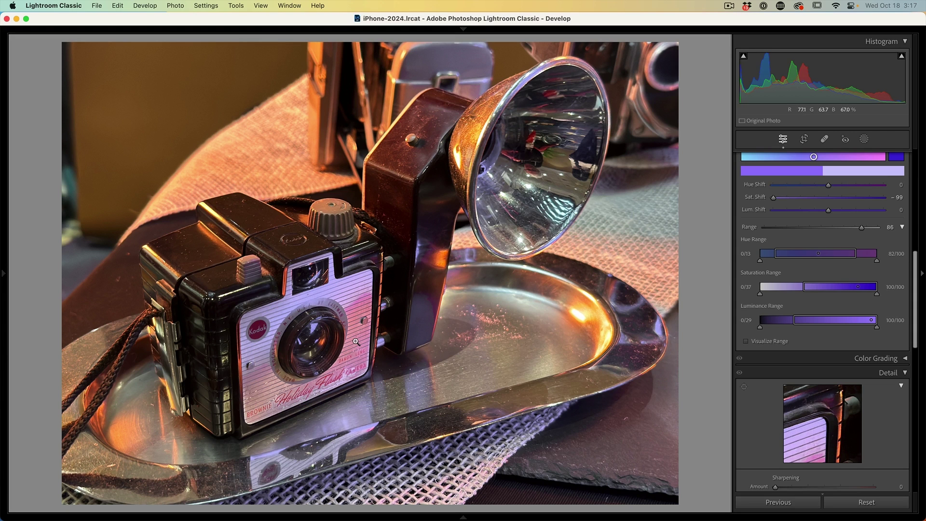
{"action": "scroll", "coordinate": [796, 198], "scroll_direction": "up", "scroll_amount": 3}
{"action": "scroll", "coordinate": [797, 198], "scroll_direction": "up", "scroll_amount": 2}
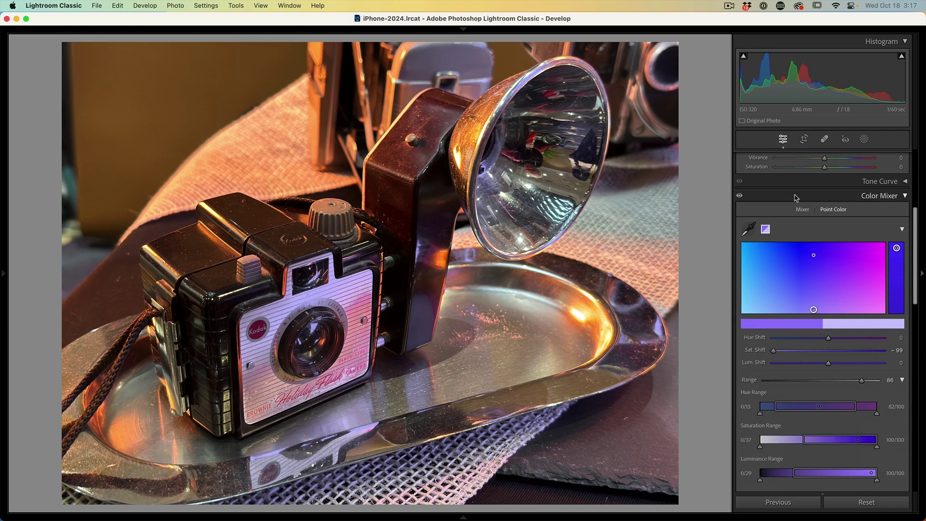
- Sample the pink cast near the camera front with Point Color and set Sat. Shift to -100
{"action": "left_click", "coordinate": [749, 227]}
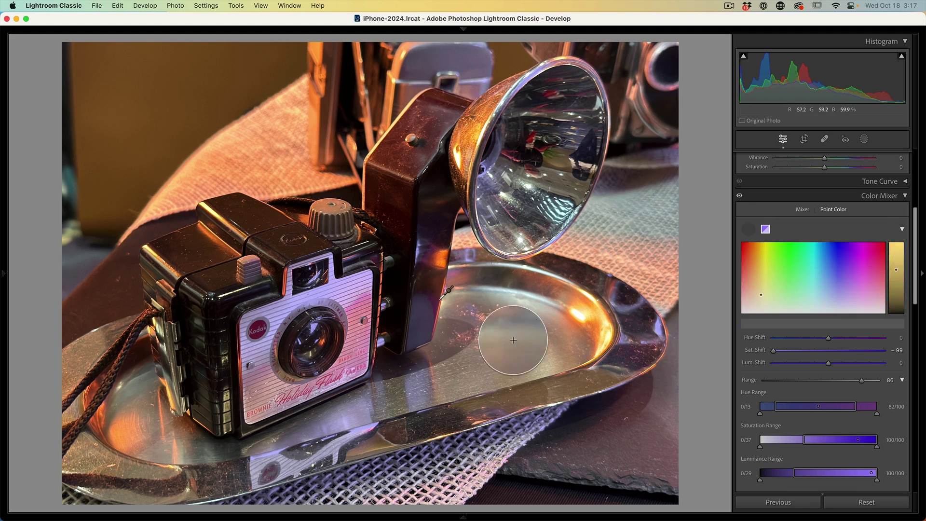
{"action": "left_click", "coordinate": [398, 355]}
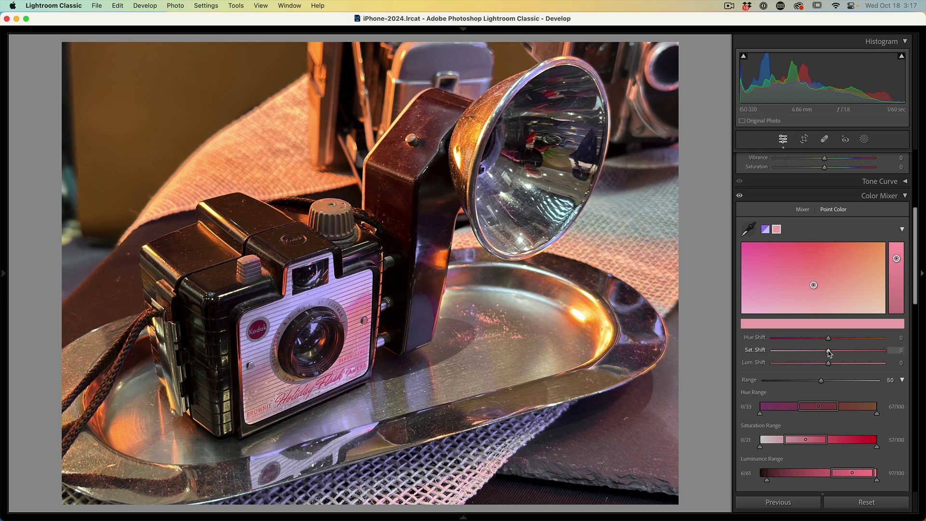
{"action": "left_click_drag", "start_coordinate": [830, 353], "coordinate": [767, 351]}
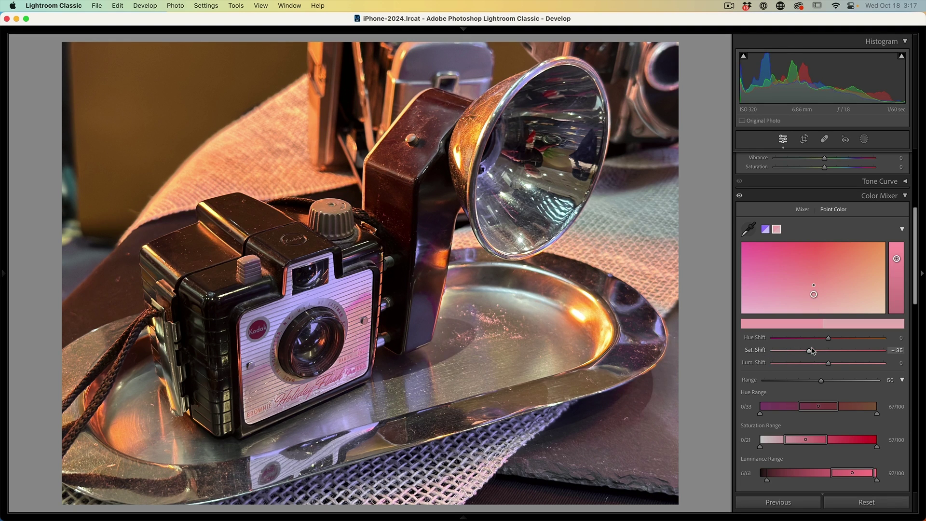
{"action": "left_click_drag", "start_coordinate": [812, 351], "coordinate": [771, 350]}
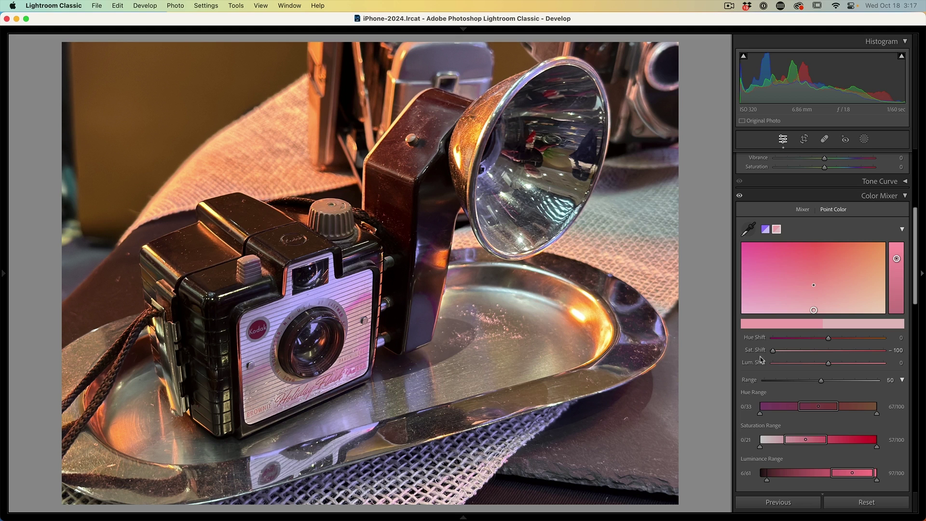
- Adjust the pink sample's hue, saturation and luminance range boxes
{"action": "mouse_move", "coordinate": [799, 406]}
{"action": "left_click_drag", "start_coordinate": [797, 406], "coordinate": [760, 409]}
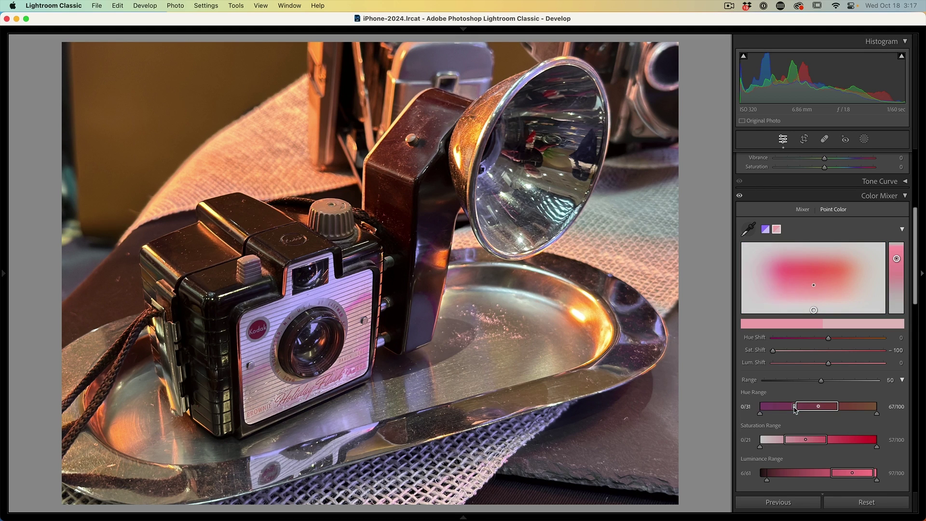
{"action": "left_click", "coordinate": [838, 408]}
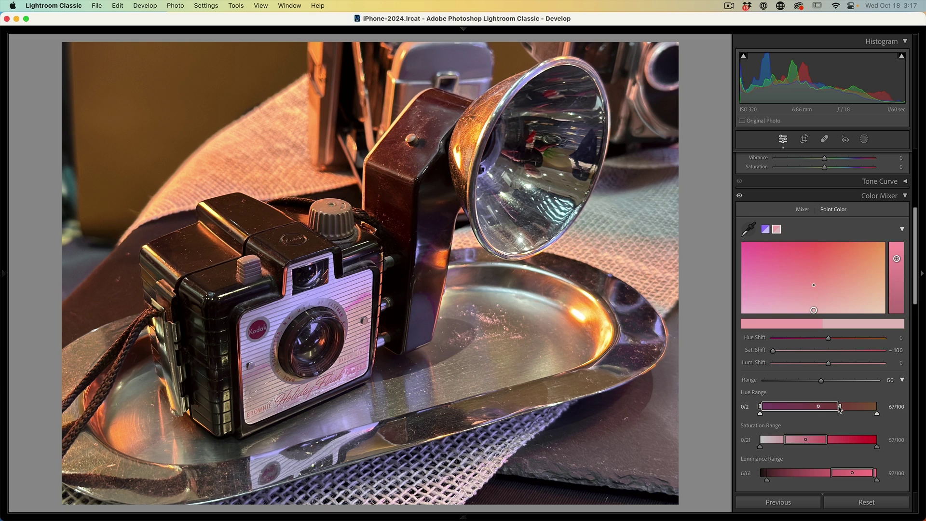
{"action": "left_click_drag", "start_coordinate": [839, 408], "coordinate": [841, 408]}
{"action": "left_click_drag", "start_coordinate": [825, 438], "coordinate": [791, 439]}
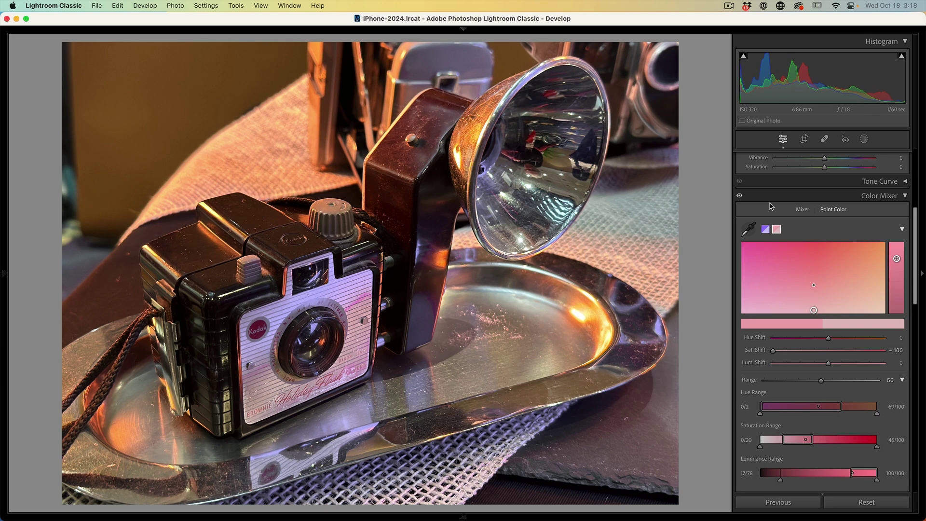